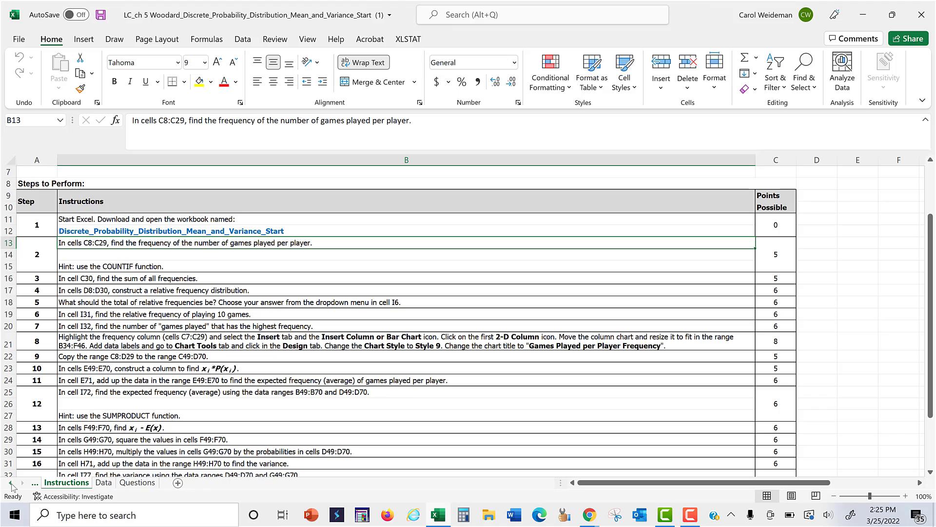
# Read the error descriptions in cells D14 and D15 of the Submission - MarkUp sheet.
pyautogui.click(10, 483)
pyautogui.click(65, 482)
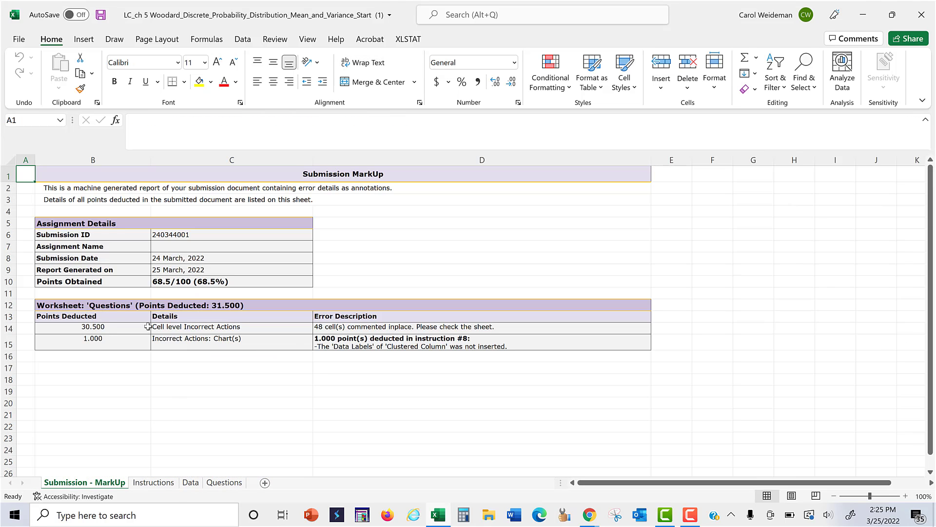
pyautogui.click(344, 327)
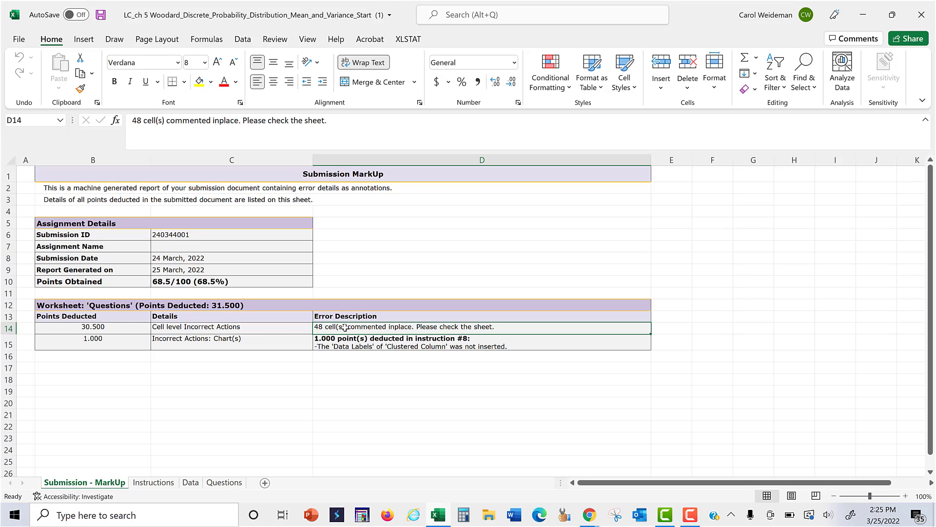
pyautogui.click(336, 342)
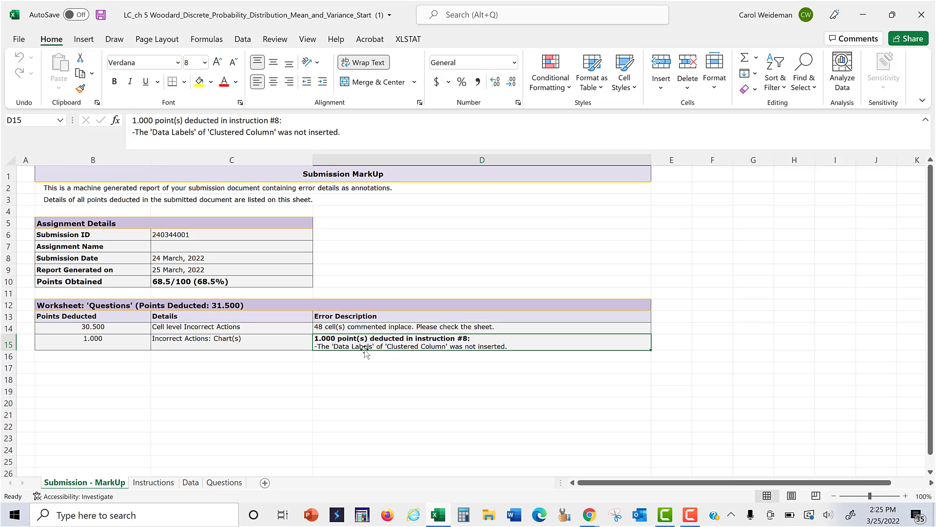
# Examine the COUNTIF formula in cell C8 of the Questions sheet and the cell ranges it references.
pyautogui.click(225, 483)
pyautogui.click(342, 325)
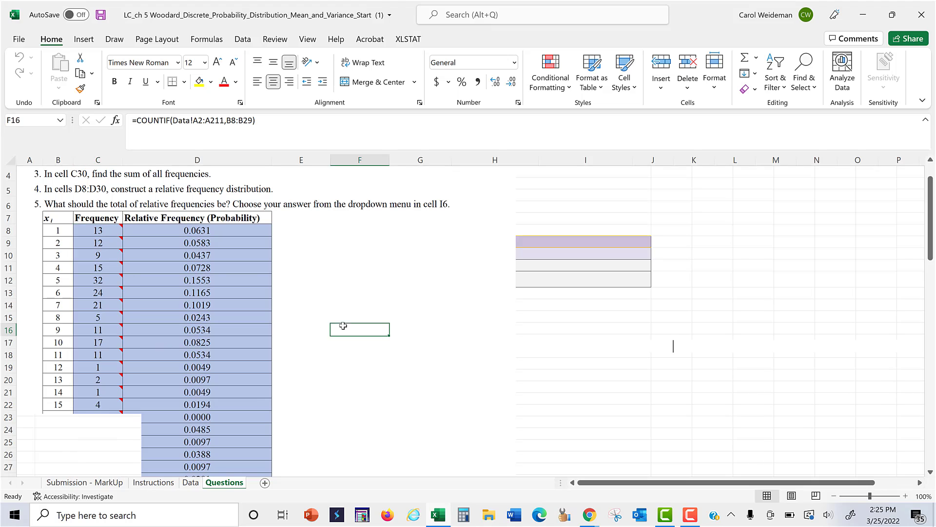
pyautogui.click(107, 230)
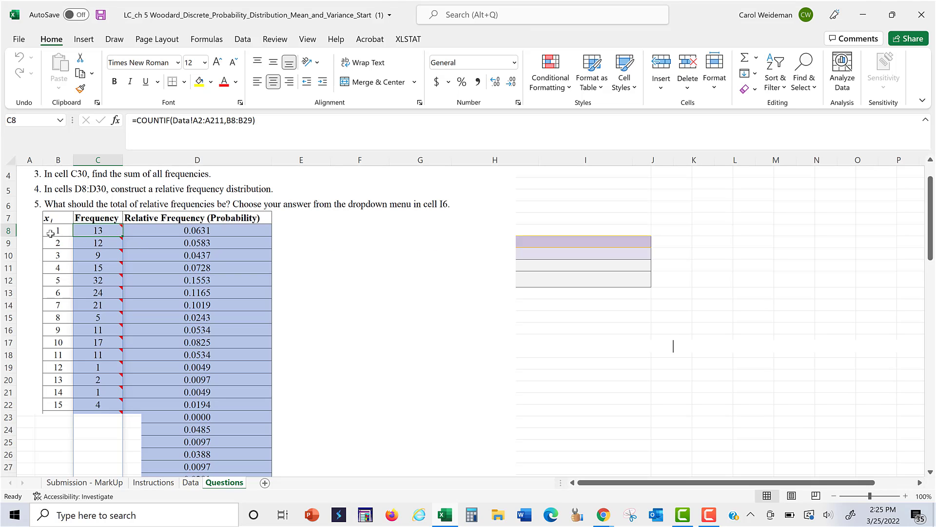
pyautogui.moveTo(82, 230)
pyautogui.click(269, 119)
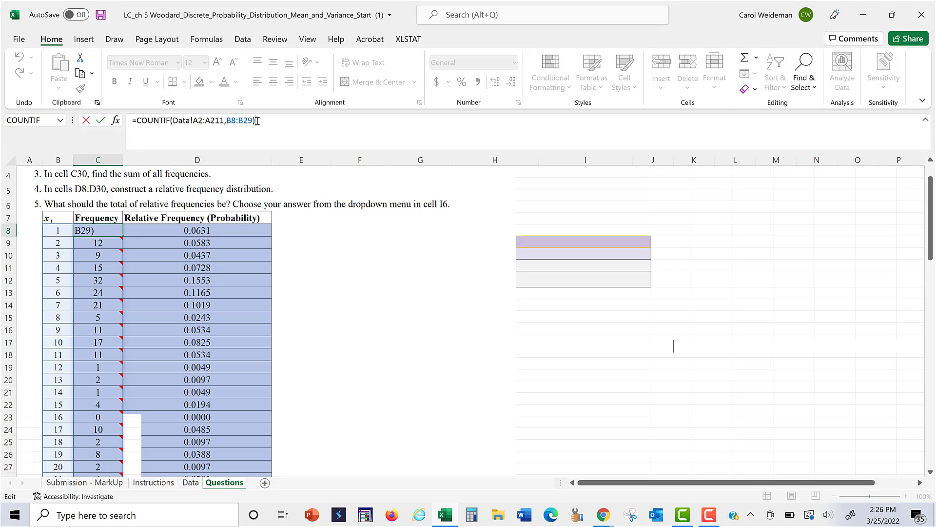
# Insert a COUNTIF function in cell E8 of the Questions sheet with range B8:B29 and criteria =4.
pyautogui.click(306, 226)
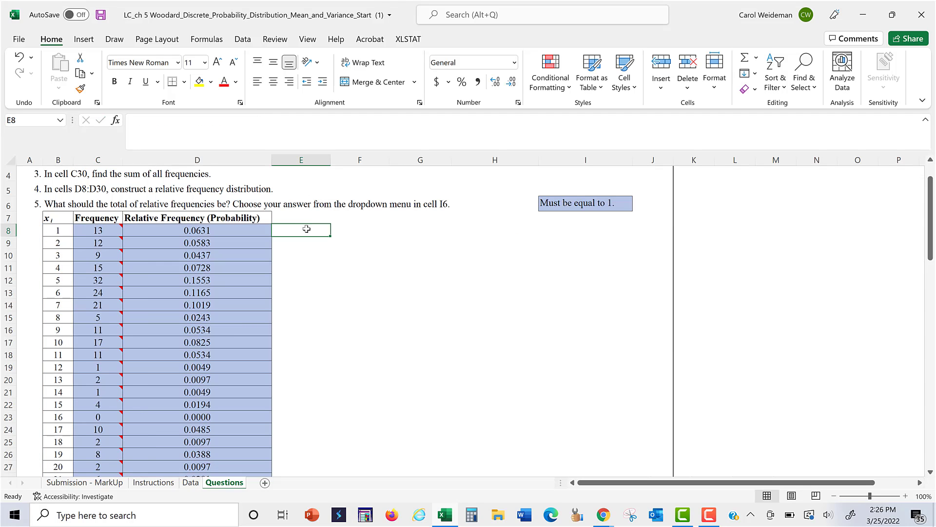
pyautogui.write('=')
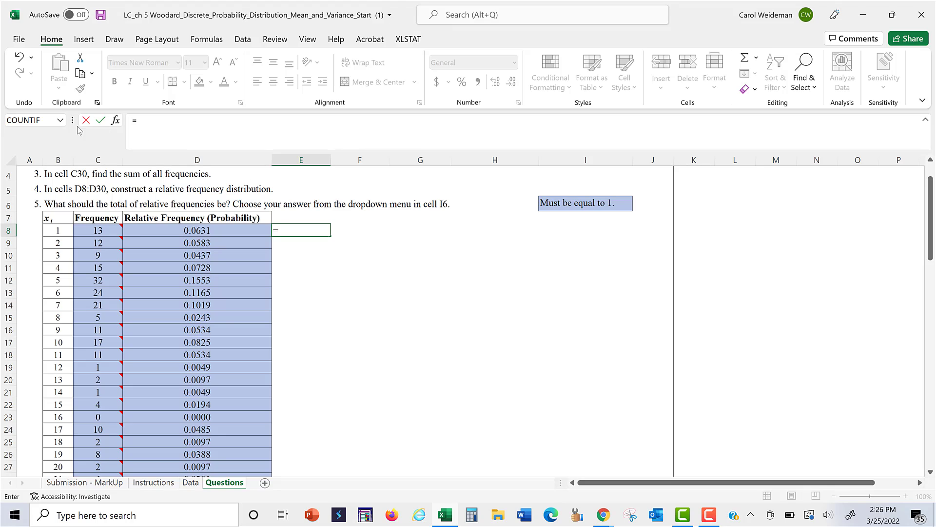
pyautogui.click(60, 120)
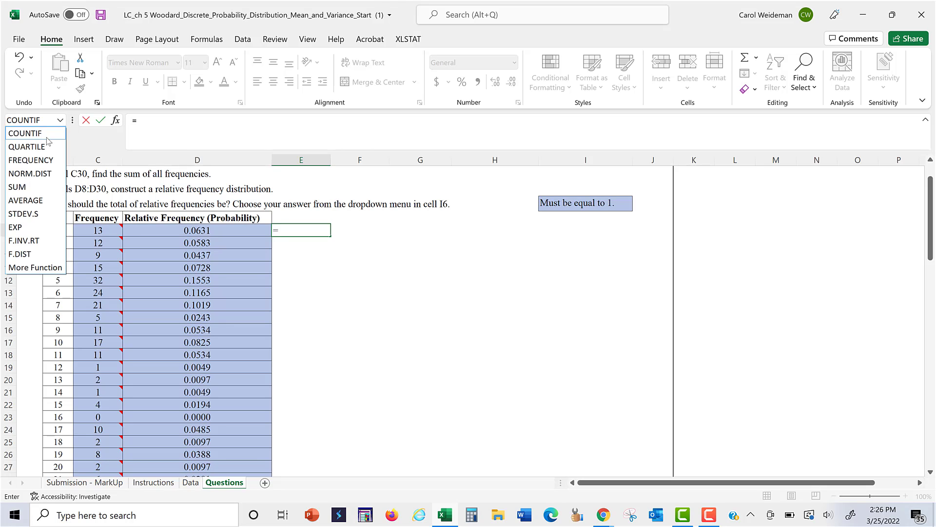
pyautogui.click(47, 134)
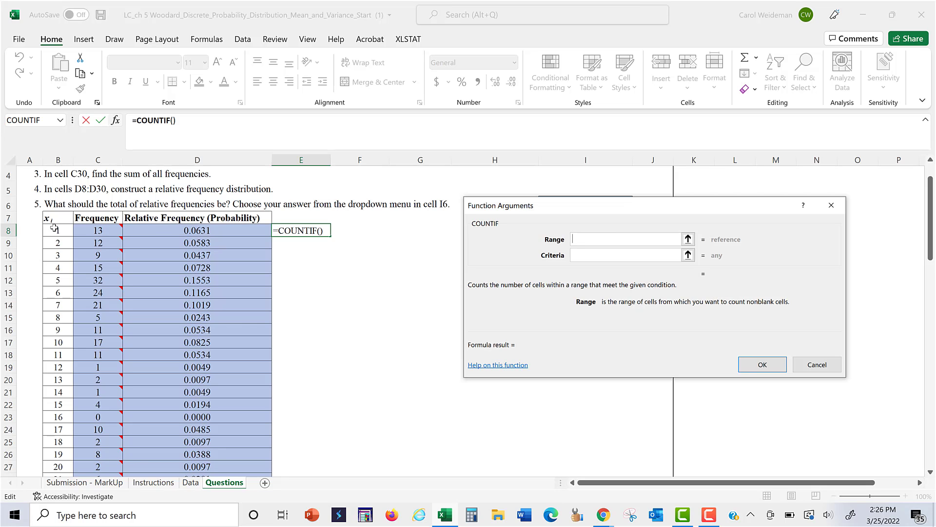
pyautogui.moveTo(54, 228); pyautogui.dragTo(58, 387)
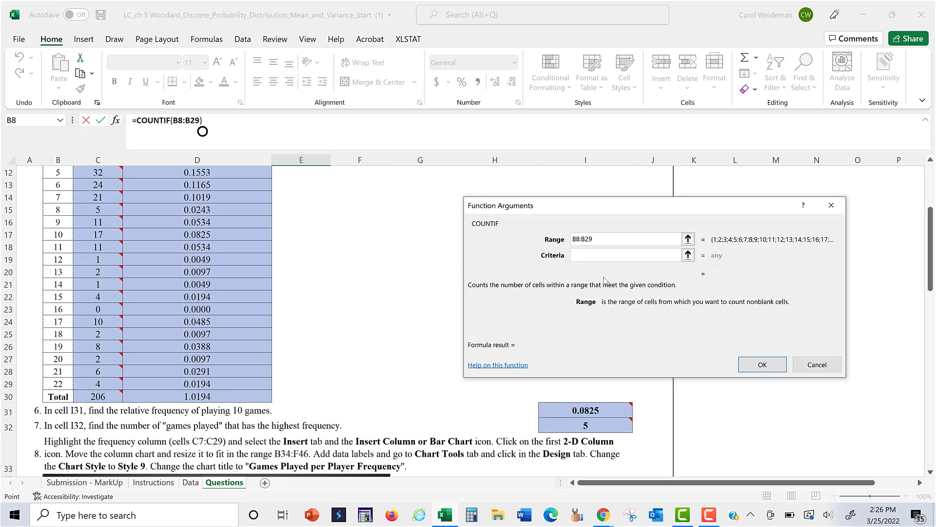
pyautogui.click(586, 257)
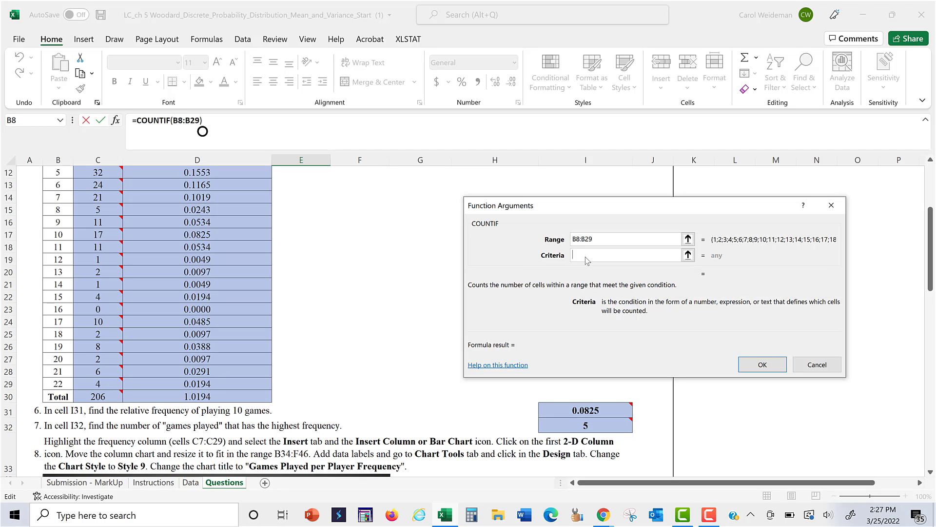
pyautogui.write('=4')
pyautogui.click(757, 365)
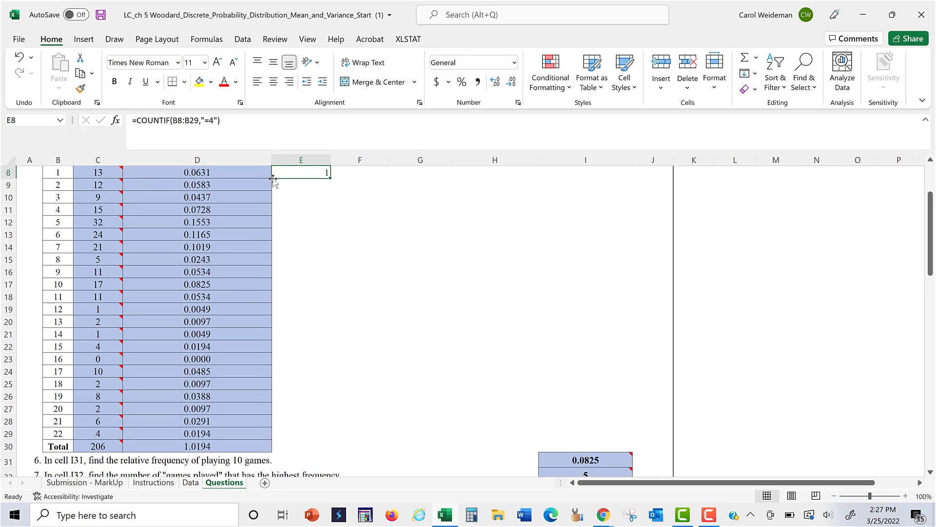
# Review the grader's note on C8 and compare the formulas in C8, C9 and E8.
pyautogui.scroll(3, 292, 214)
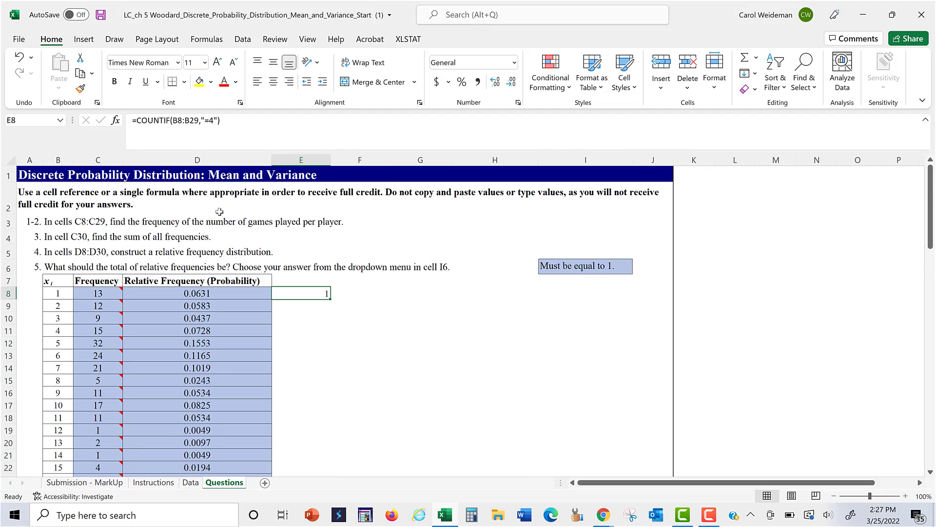
pyautogui.click(115, 290)
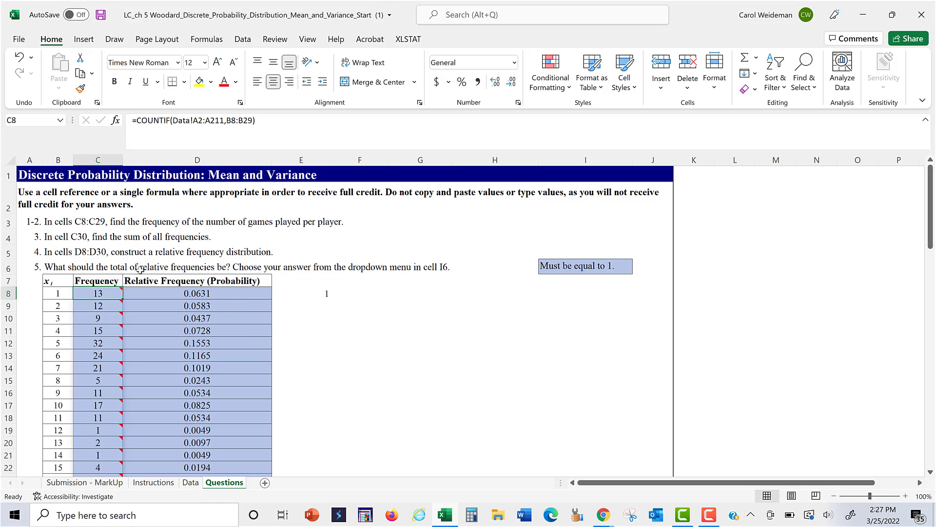
pyautogui.moveTo(99, 295)
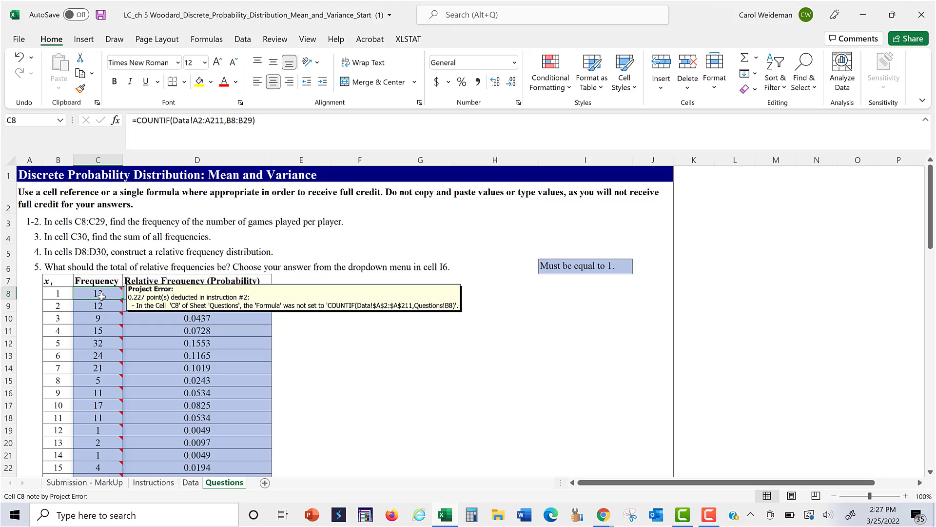
pyautogui.click(52, 299)
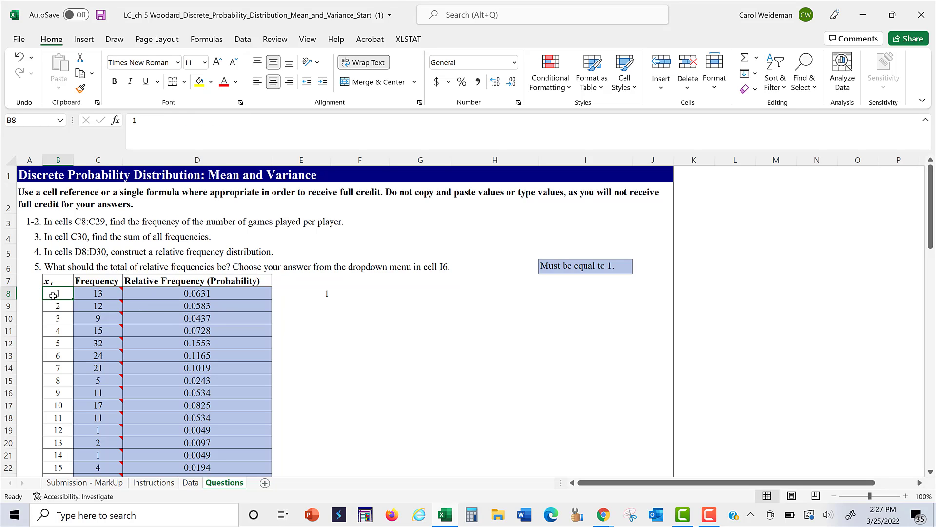
pyautogui.click(109, 304)
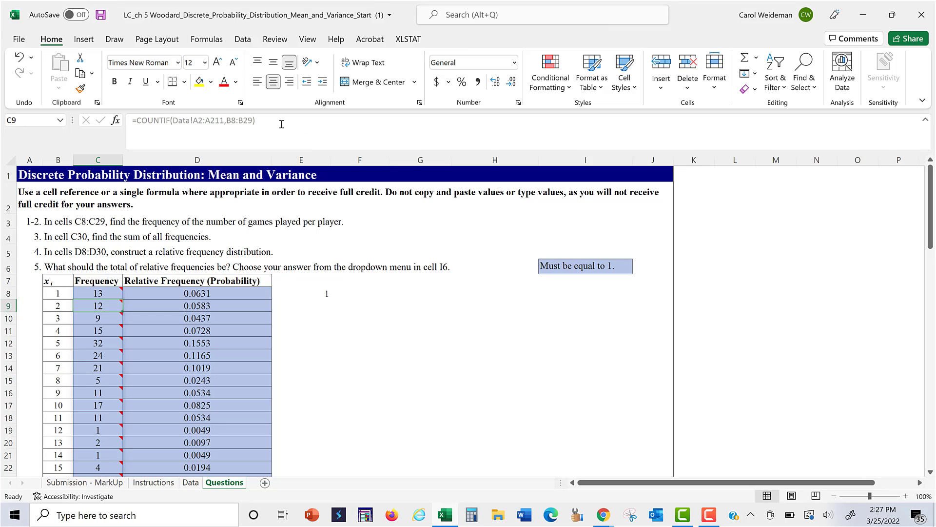
pyautogui.click(332, 293)
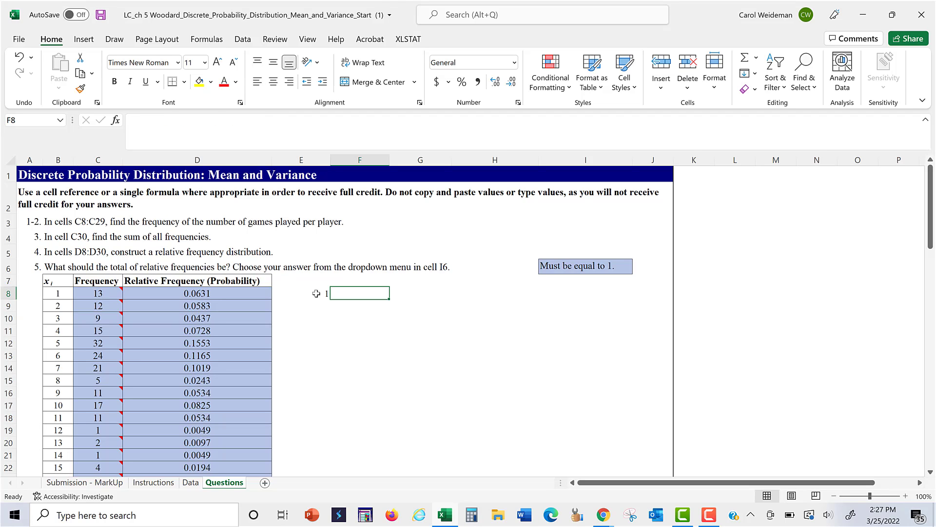
pyautogui.click(317, 293)
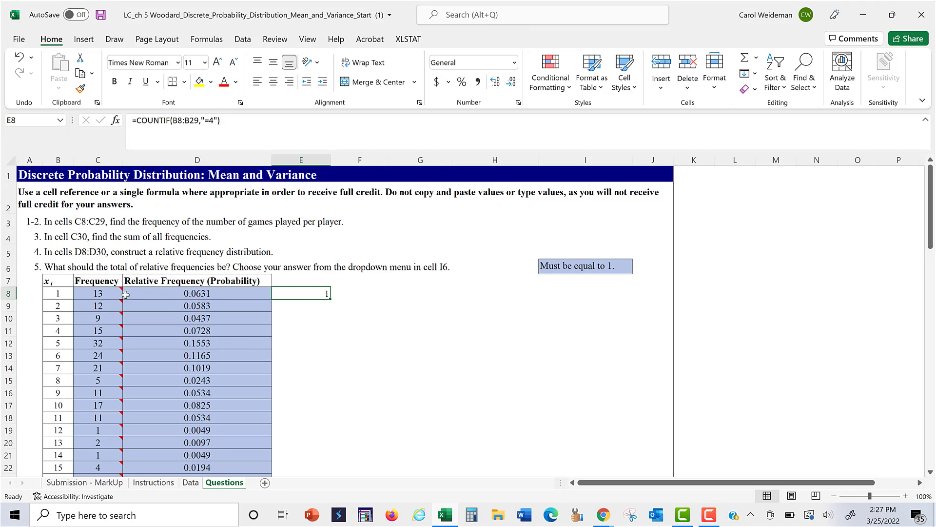
pyautogui.click(110, 294)
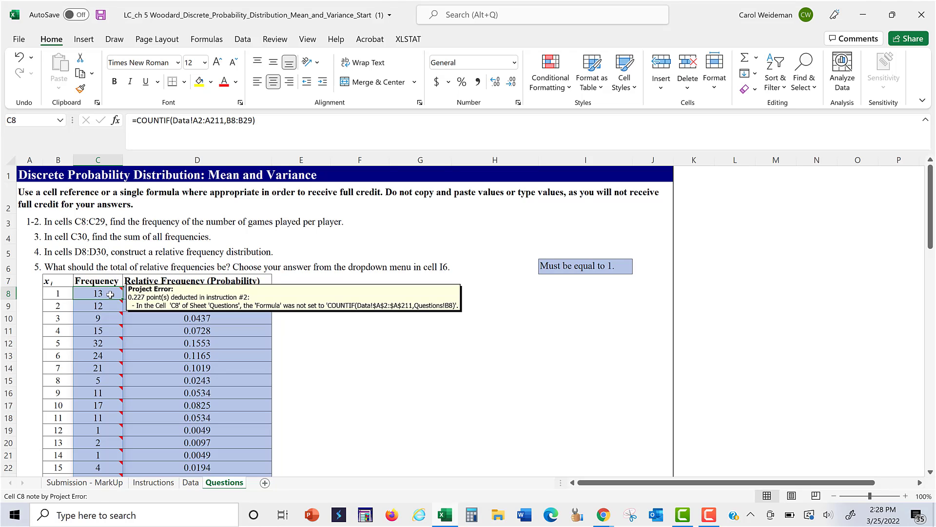
# Compare the formula and grader's note of C49 in the second frequency table with those of C8.
pyautogui.scroll(-6, 371, 347)
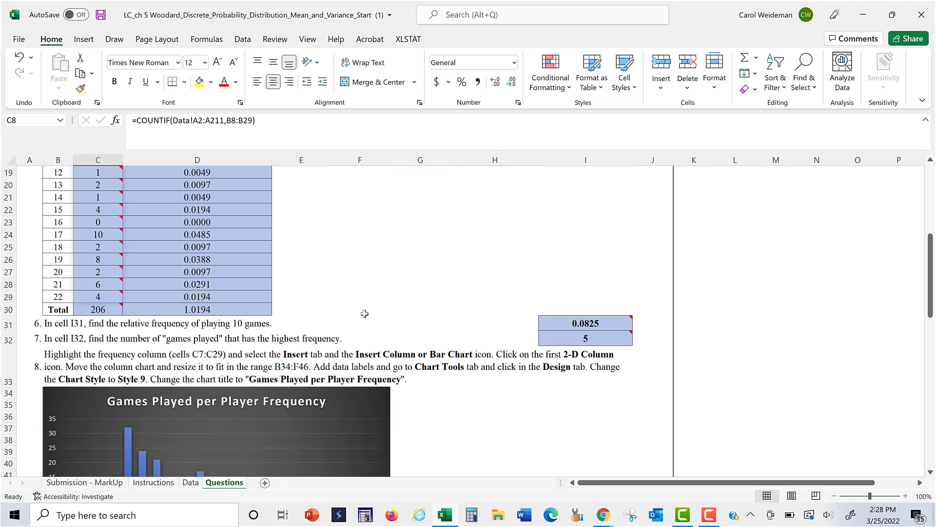
pyautogui.scroll(-4, 364, 313)
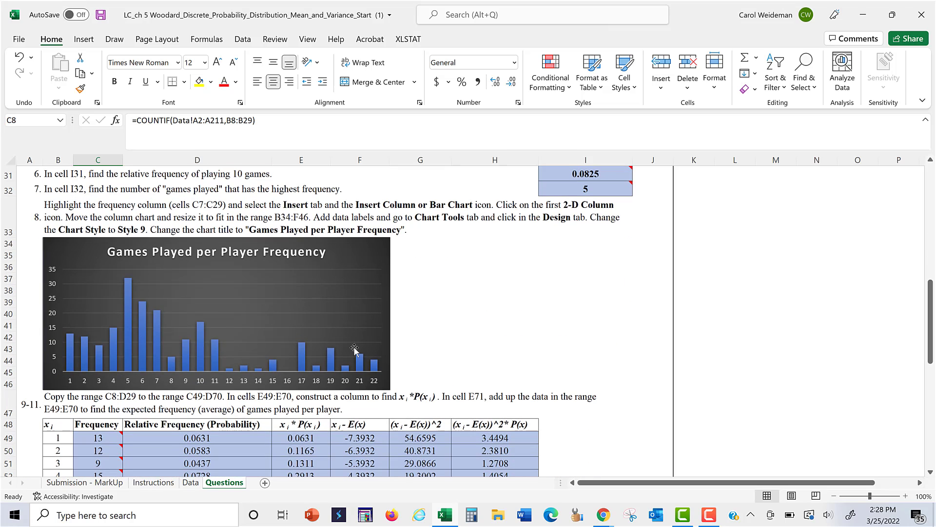
pyautogui.scroll(-4, 404, 318)
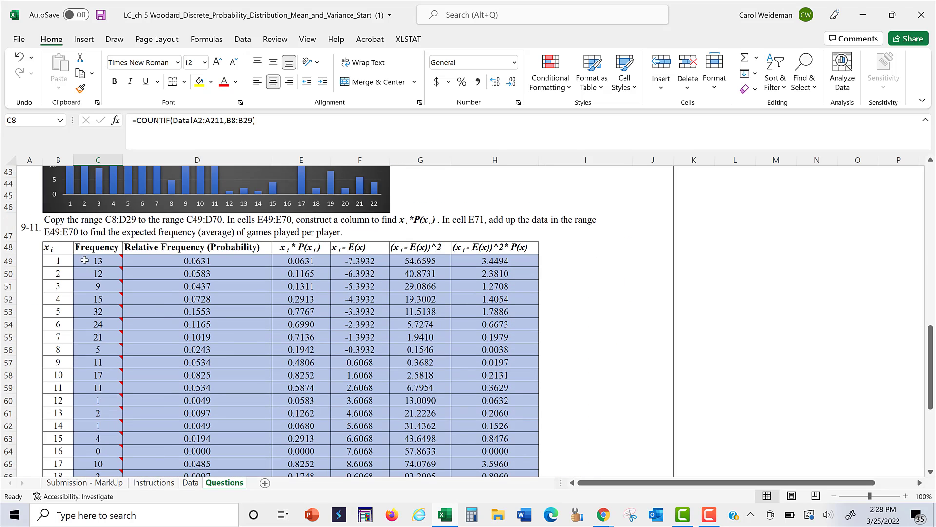
pyautogui.click(104, 262)
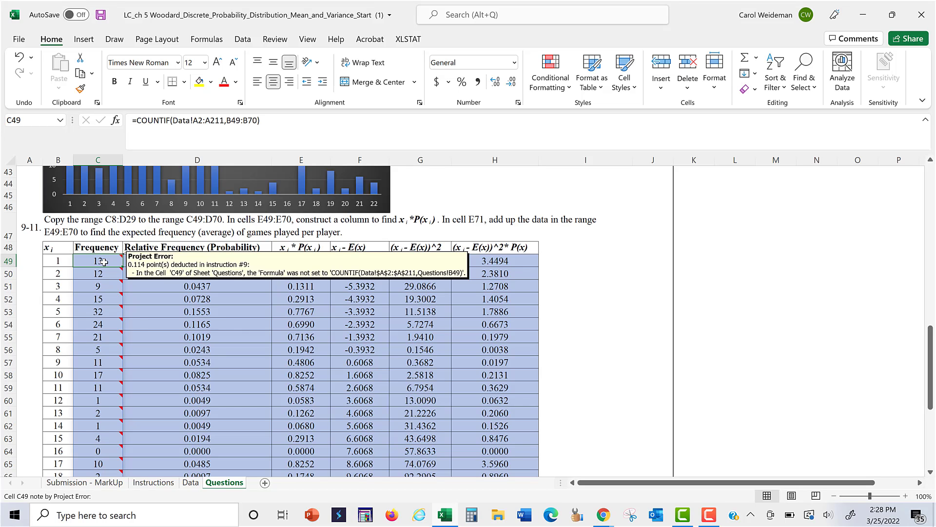
pyautogui.scroll(14, 102, 273)
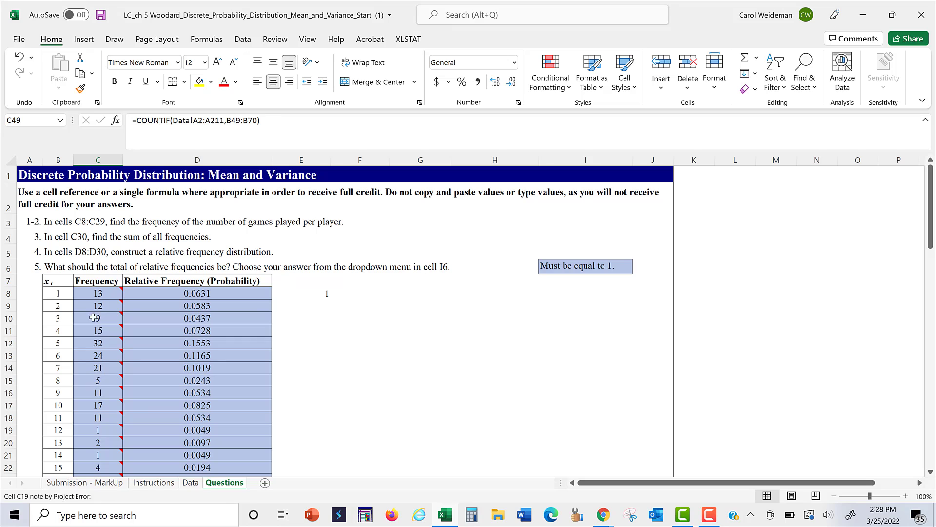
pyautogui.scroll(-7, 100, 296)
pyautogui.scroll(-6, 99, 297)
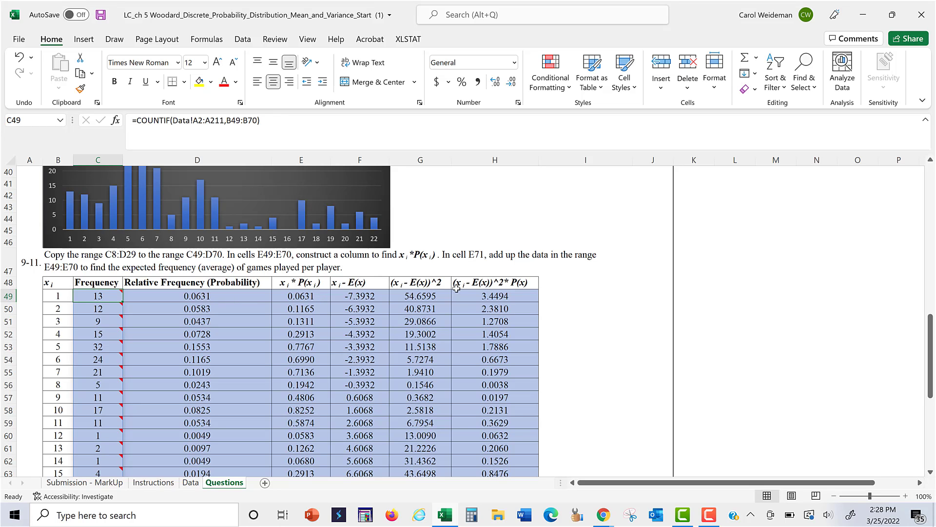
pyautogui.scroll(11, 537, 298)
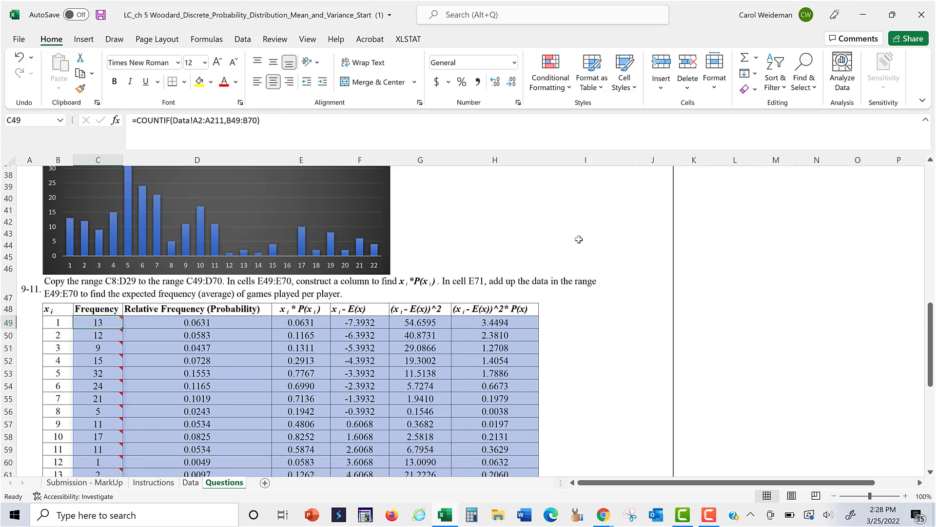
pyautogui.scroll(2, 537, 246)
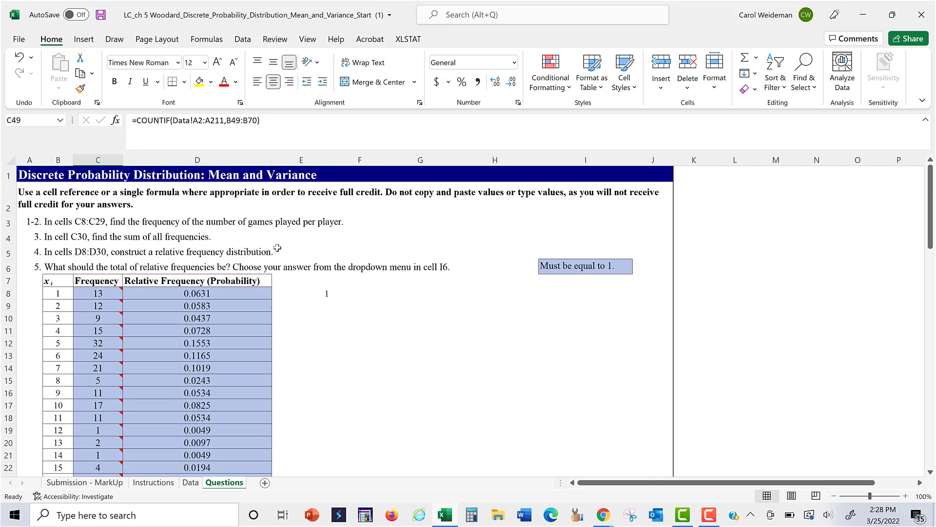
pyautogui.click(97, 294)
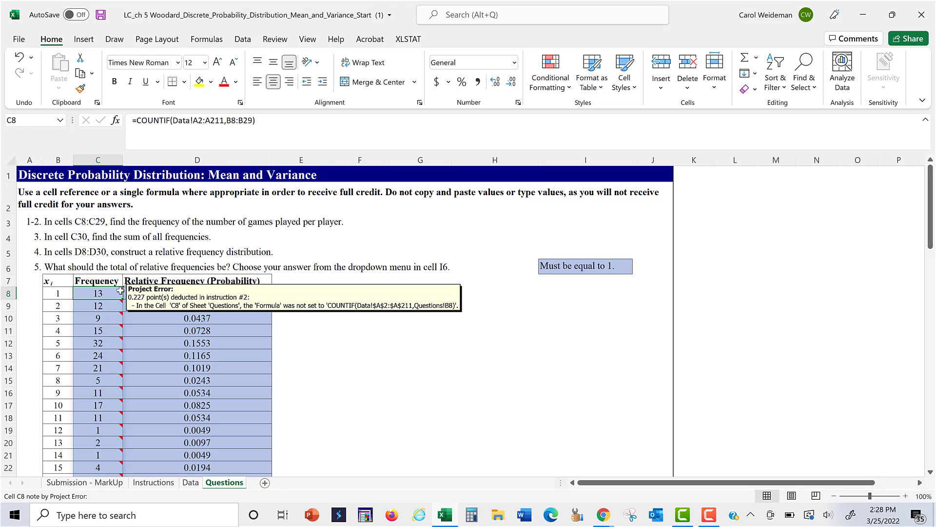
pyautogui.moveTo(109, 294)
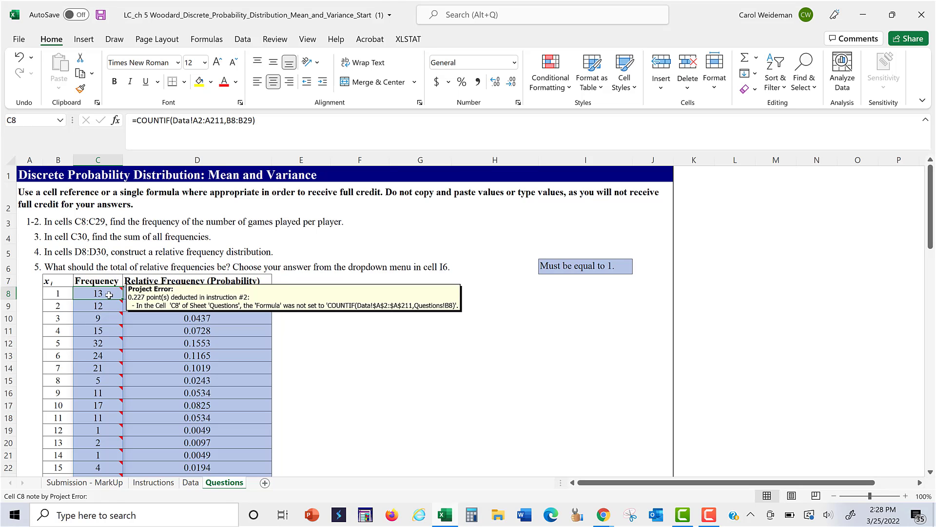